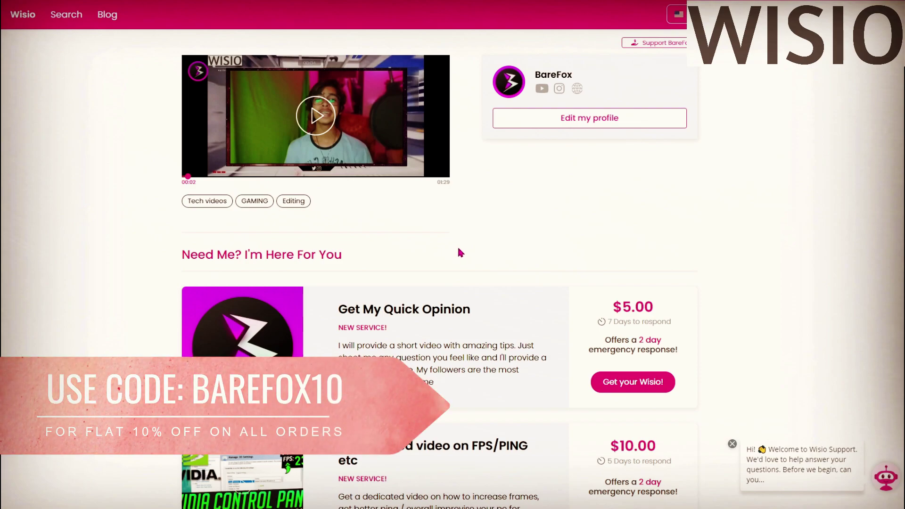
Step: View the order form of the Get My Quick Opinion service and close it
{"action": "double_click", "coordinate": [655, 311]}
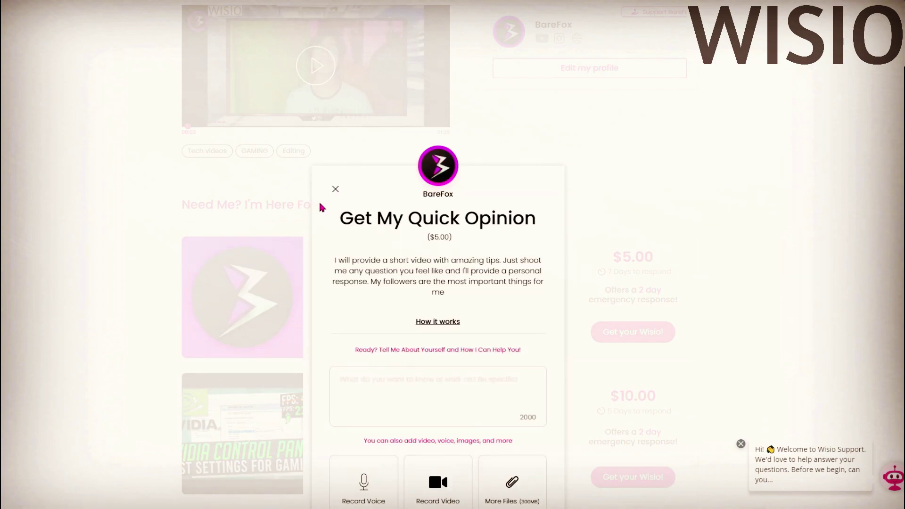
{"action": "left_click", "coordinate": [335, 189]}
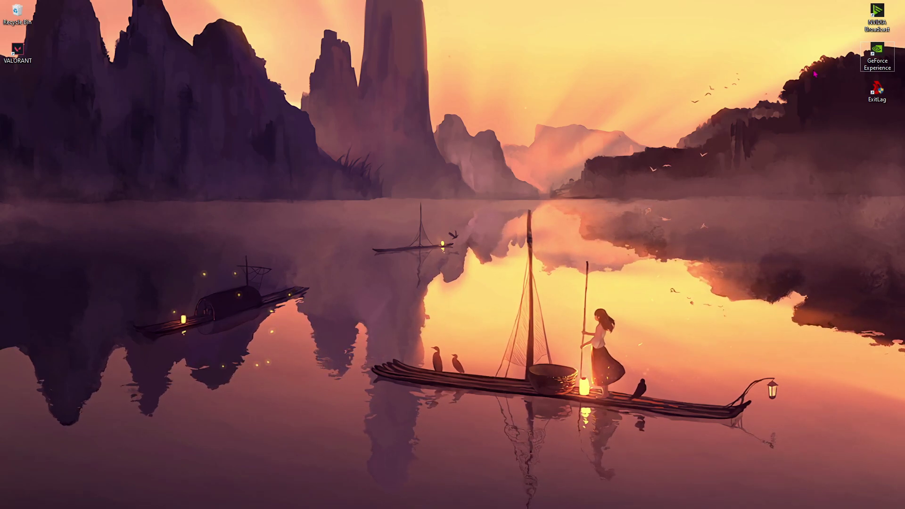
Step: Launch GeForce Experience and open the in-game overlay settings
{"action": "key", "text": "g"}
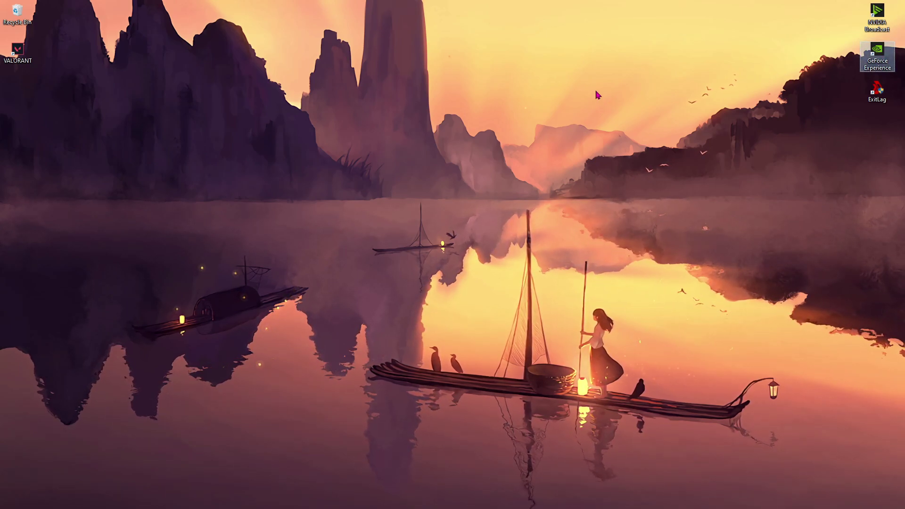
{"action": "key", "text": "Return"}
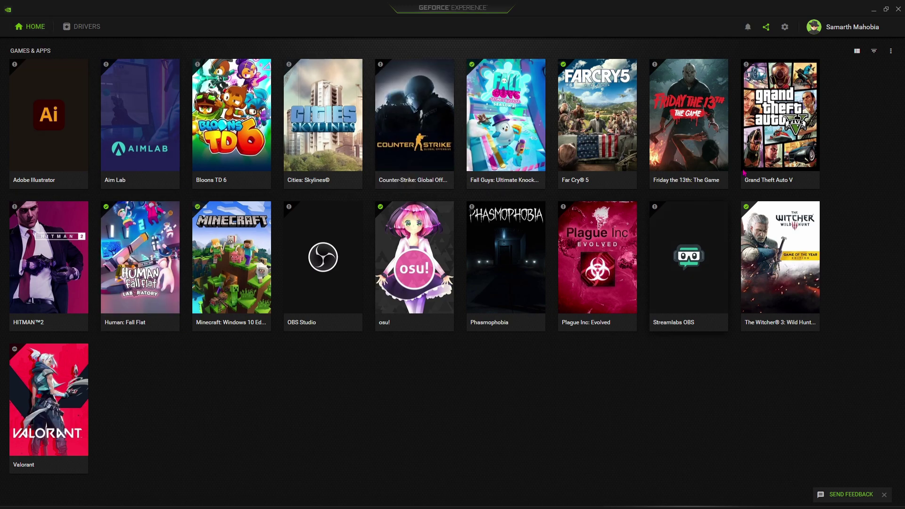
{"action": "mouse_move", "coordinate": [505, 136]}
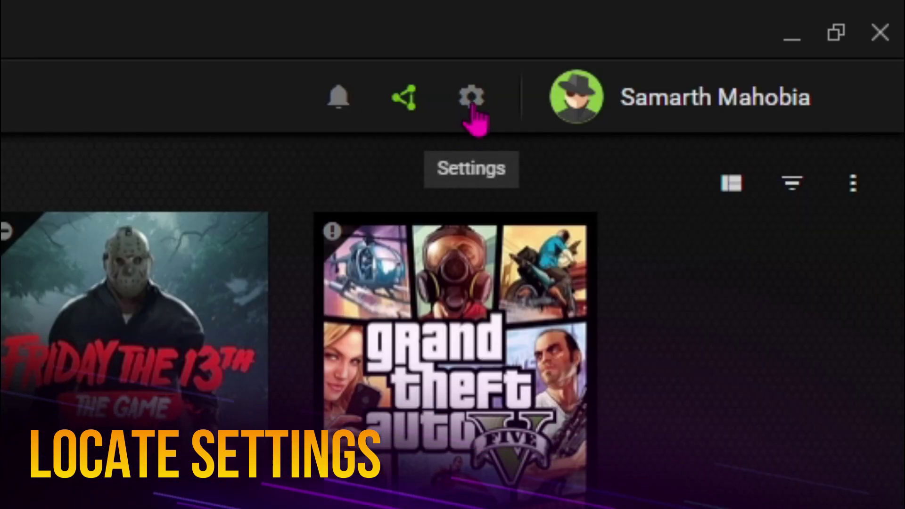
{"action": "left_click", "coordinate": [471, 101]}
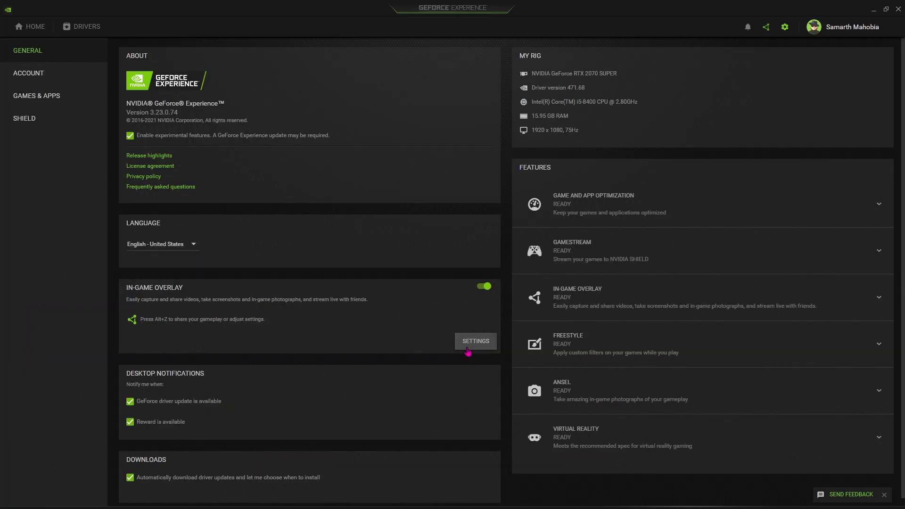
{"action": "left_click", "coordinate": [468, 351]}
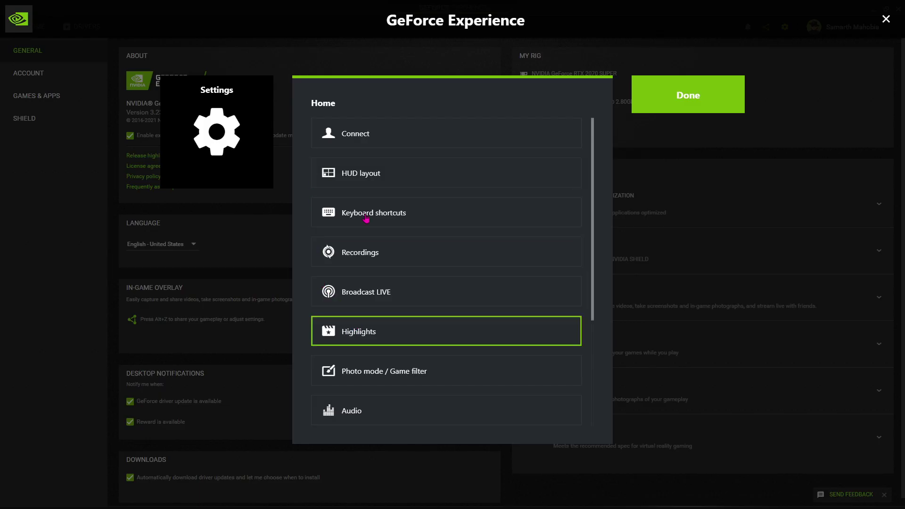
Step: Review the Highlights capture and storage settings, then return to the main overlay
{"action": "left_click", "coordinate": [370, 333]}
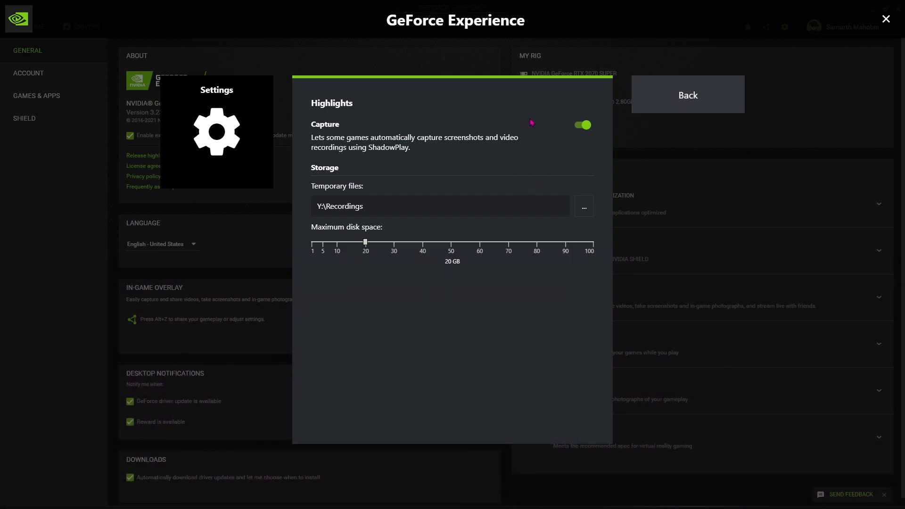
{"action": "left_click", "coordinate": [663, 98]}
{"action": "left_click", "coordinate": [663, 97]}
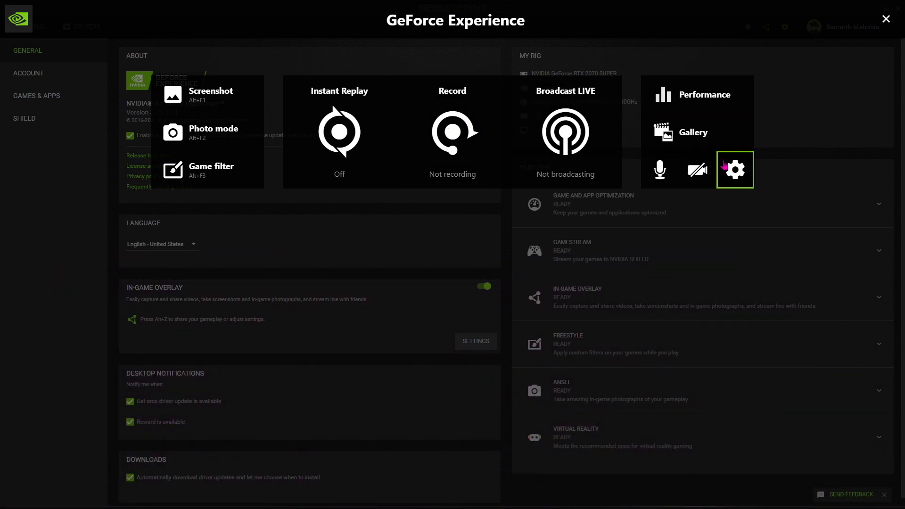
Step: Set the microphone source in the overlay's audio settings to Microphone (HyperX Quadcast)
{"action": "left_click", "coordinate": [735, 170]}
{"action": "scroll", "coordinate": [413, 203], "scroll_direction": "down", "scroll_amount": 4}
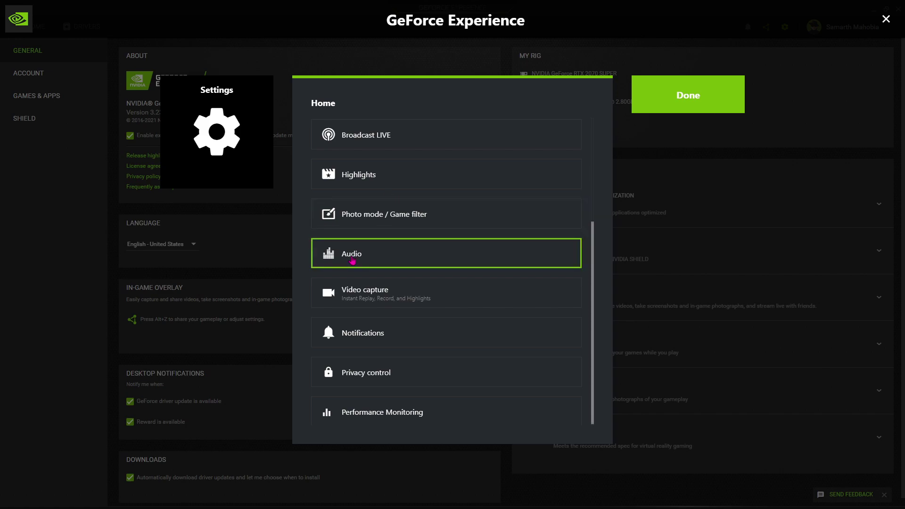
{"action": "left_click", "coordinate": [328, 257]}
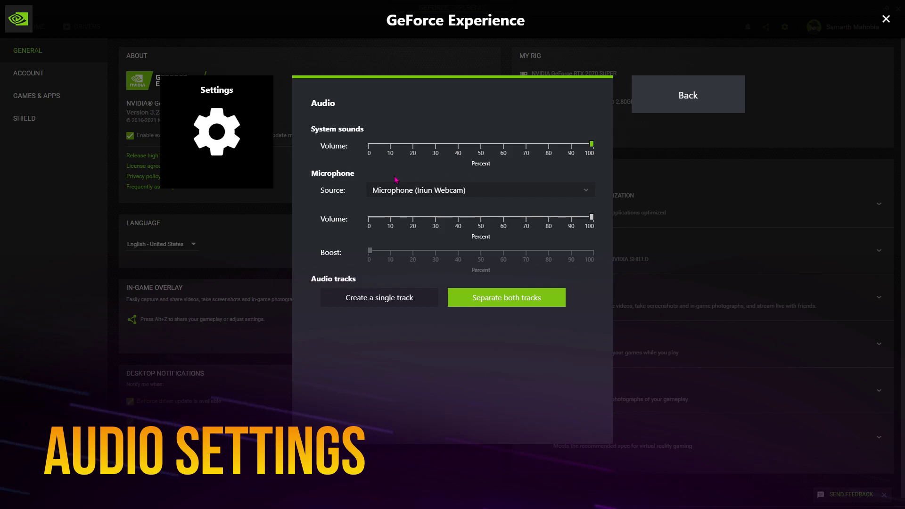
{"action": "left_click", "coordinate": [426, 192]}
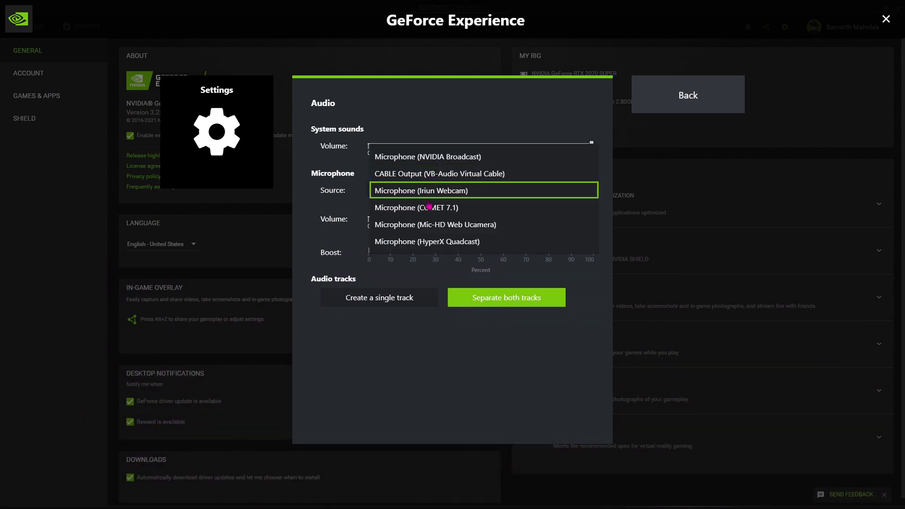
{"action": "left_click", "coordinate": [432, 241]}
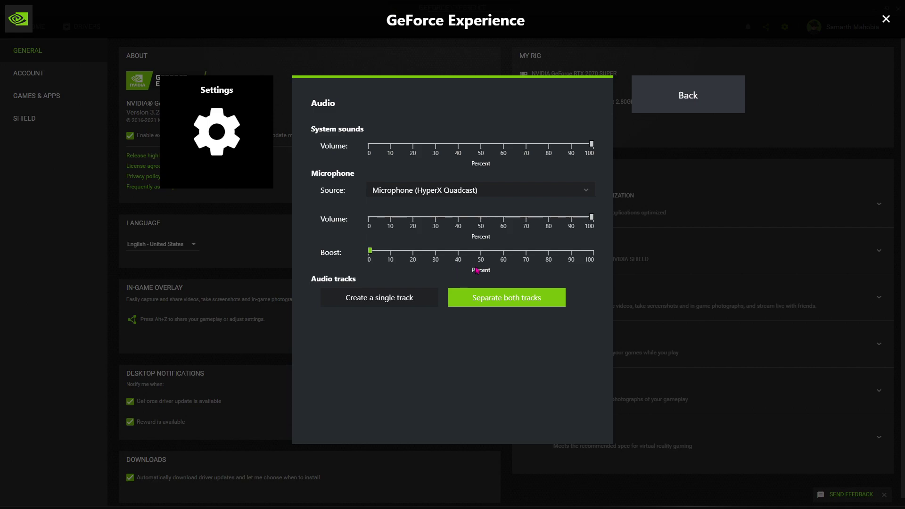
{"action": "left_click", "coordinate": [687, 94]}
Step: In the video capture settings, choose the Low quality preset and set the resolution to 720p HD
{"action": "scroll", "coordinate": [358, 328], "scroll_direction": "down", "scroll_amount": 3}
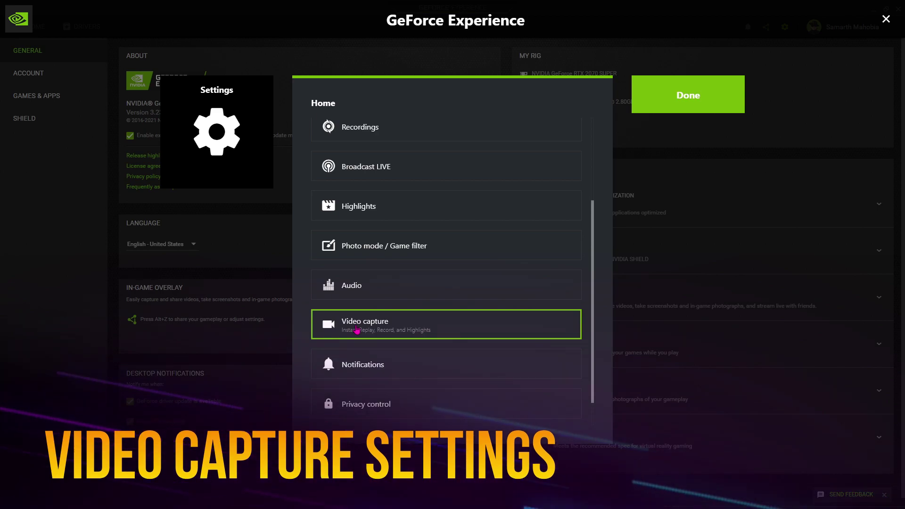
{"action": "left_click", "coordinate": [357, 330]}
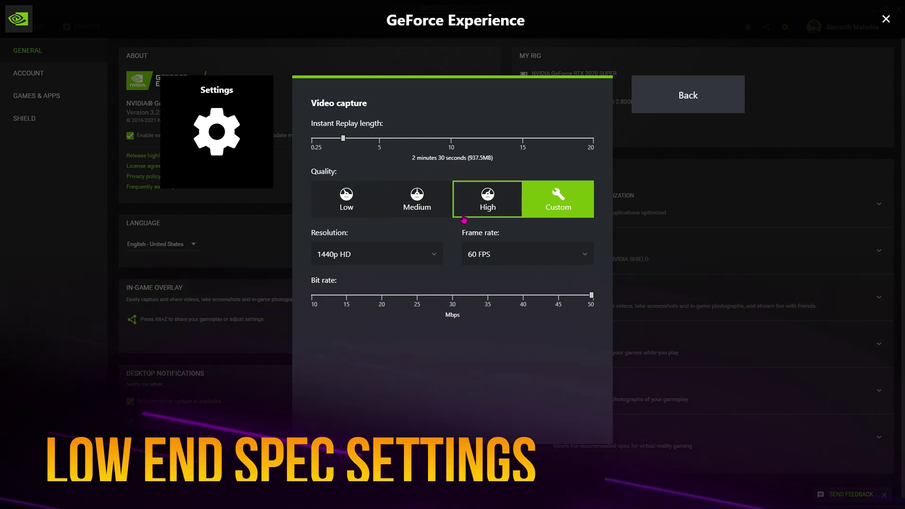
{"action": "left_click", "coordinate": [340, 210]}
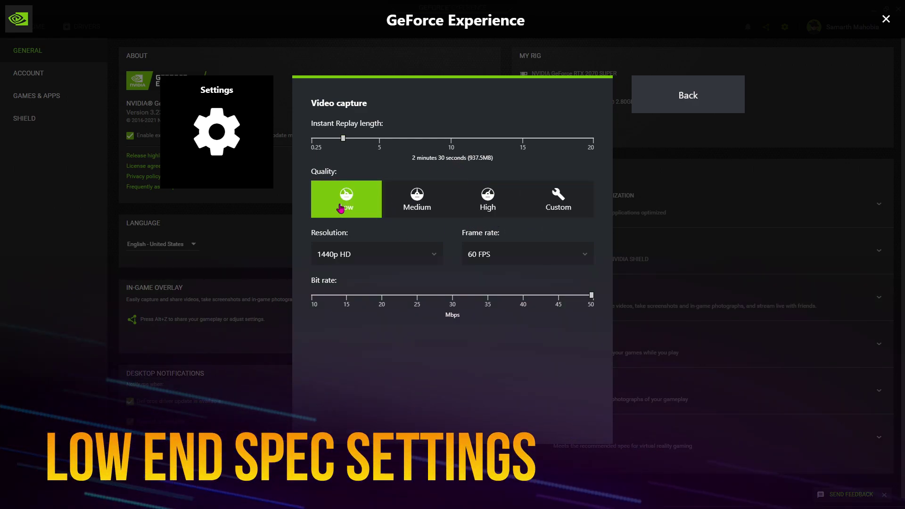
{"action": "left_click", "coordinate": [351, 253]}
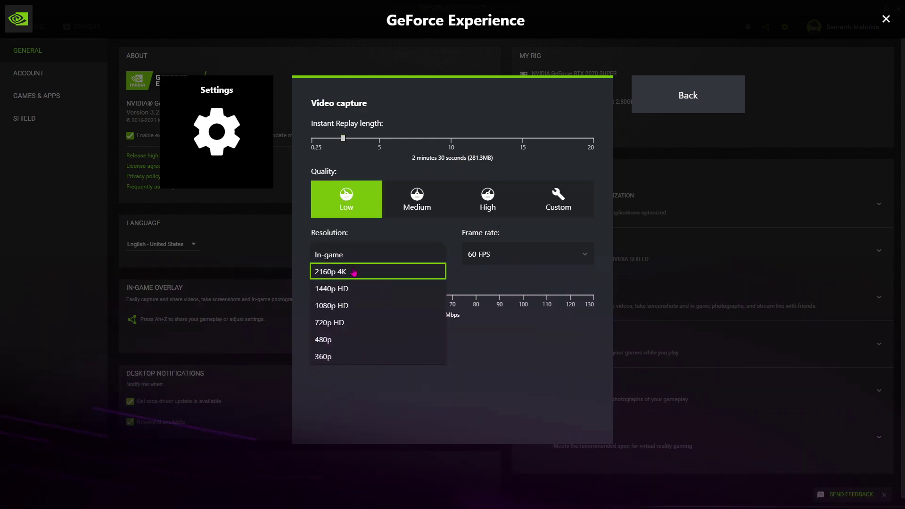
{"action": "left_click", "coordinate": [346, 330]}
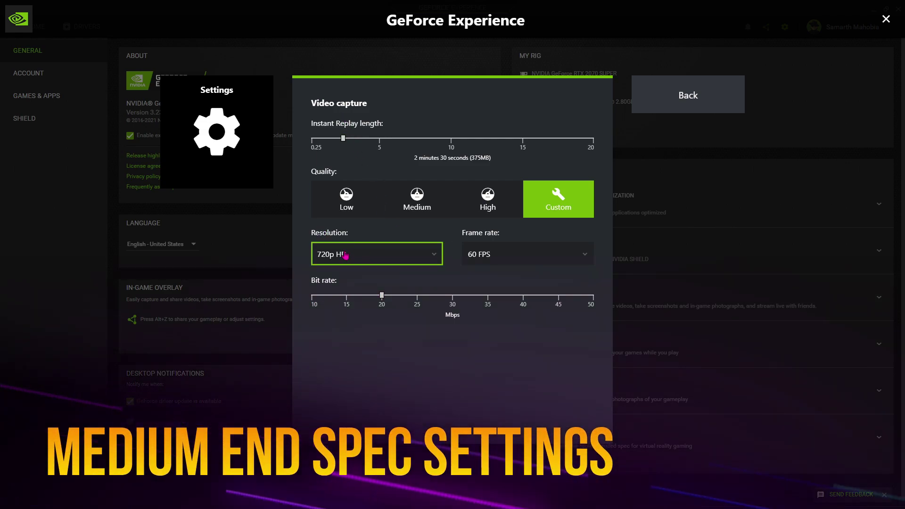
Step: Set the video capture resolution to 1080p HD and the bit rate to 30 Mbps
{"action": "left_click", "coordinate": [362, 262]}
{"action": "left_click", "coordinate": [330, 238]}
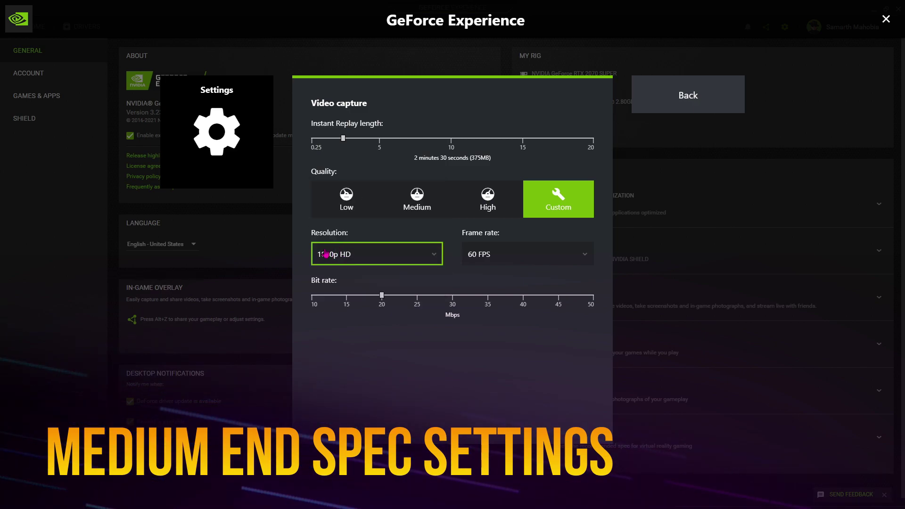
{"action": "left_click_drag", "start_coordinate": [377, 298], "coordinate": [451, 297]}
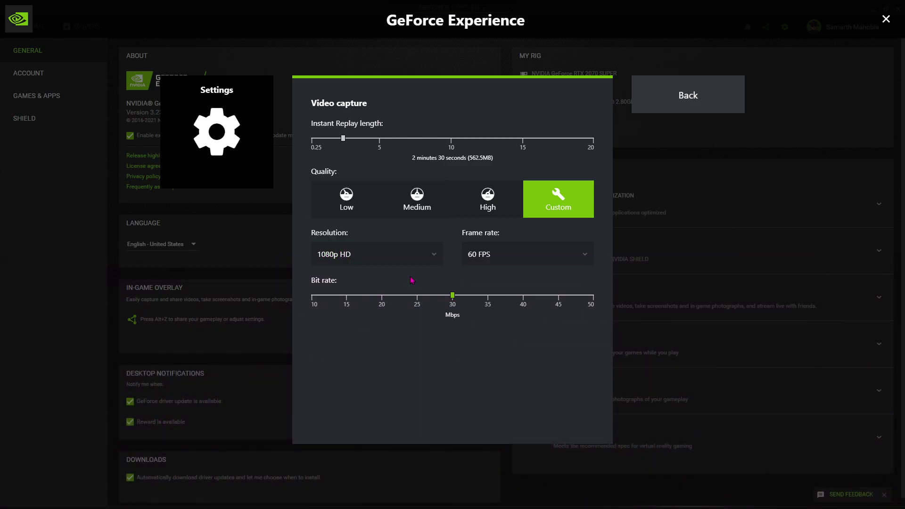
{"action": "key", "text": "Escape"}
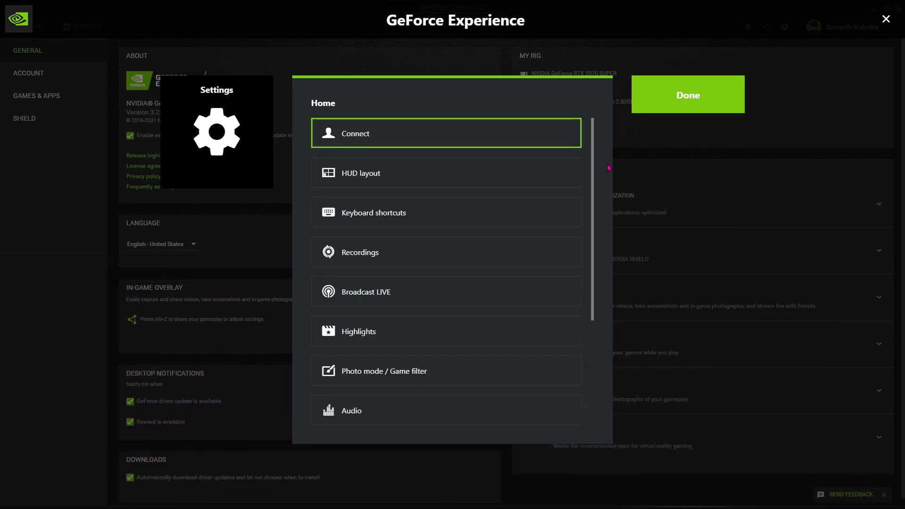
Step: Turn off the Performance overlay in the HUD layout and check the status indicator, viewers and comments positions
{"action": "left_click", "coordinate": [354, 182]}
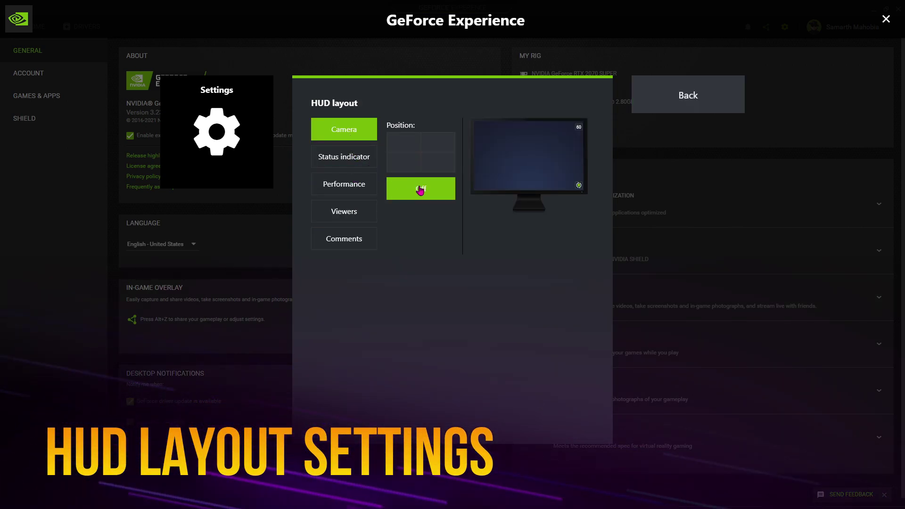
{"action": "left_click", "coordinate": [347, 156]}
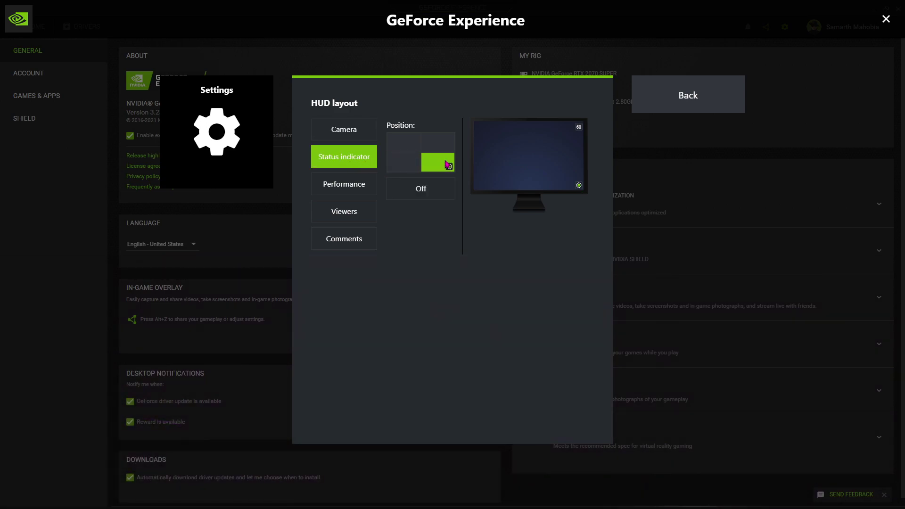
{"action": "left_click", "coordinate": [358, 183]}
{"action": "left_click", "coordinate": [429, 191]}
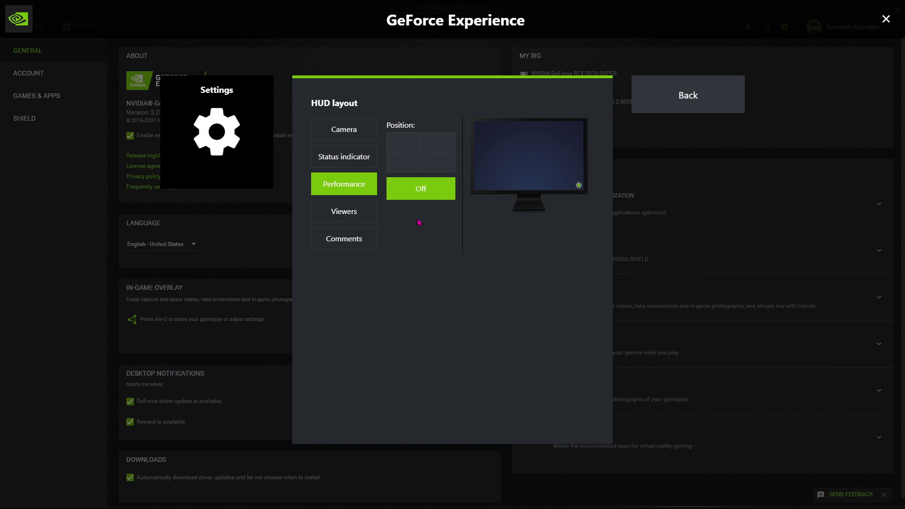
{"action": "left_click", "coordinate": [352, 214]}
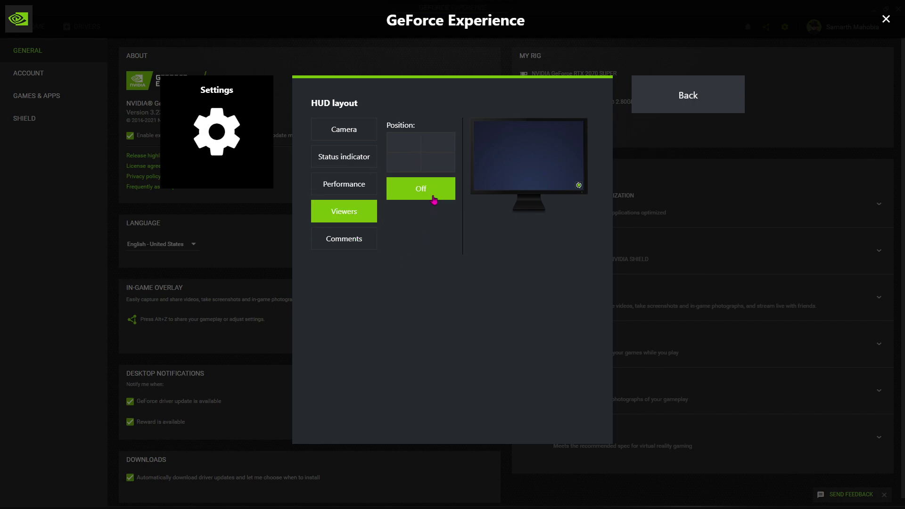
{"action": "left_click", "coordinate": [362, 238]}
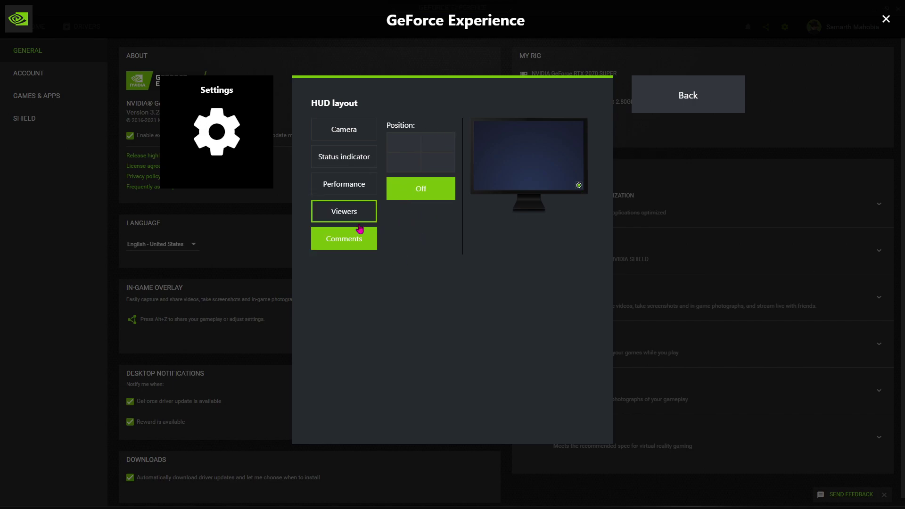
{"action": "left_click", "coordinate": [679, 95]}
Step: Review the overlay's keyboard shortcuts for Instant Replay and recording
{"action": "left_click", "coordinate": [372, 210]}
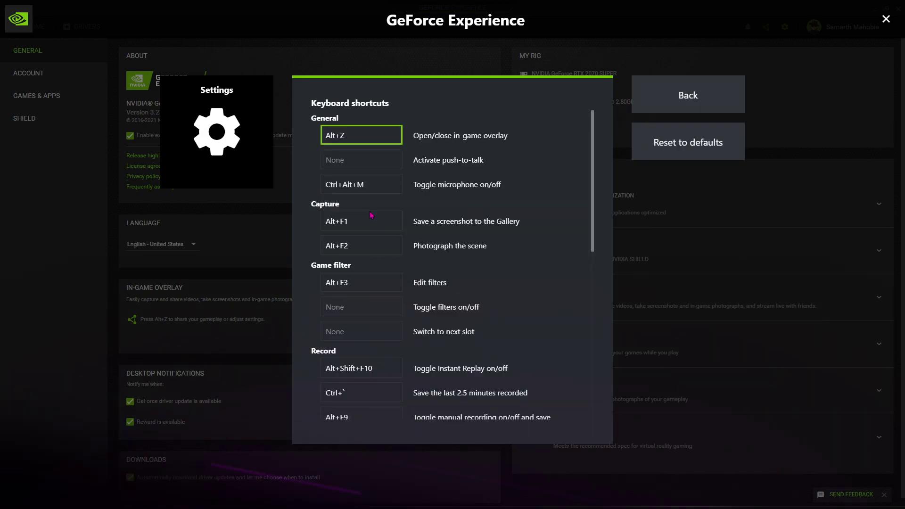
{"action": "scroll", "coordinate": [364, 216], "scroll_direction": "down", "scroll_amount": 5}
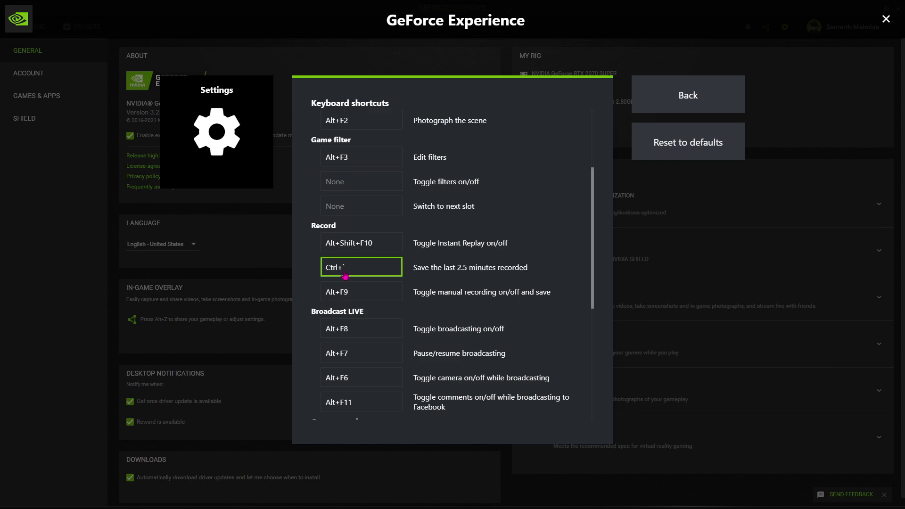
{"action": "left_click", "coordinate": [644, 110]}
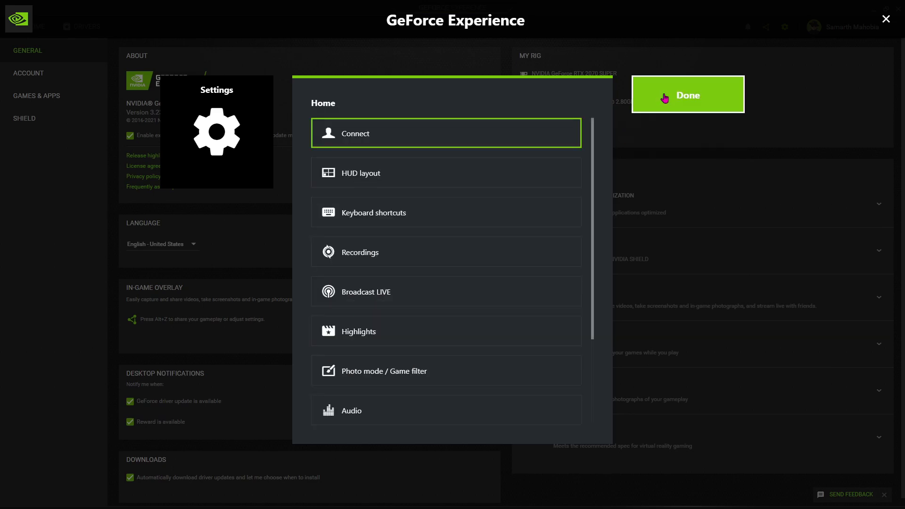
Step: Review the Performance Monitoring latency and log file settings, then finish with the overlay settings
{"action": "scroll", "coordinate": [436, 228], "scroll_direction": "down", "scroll_amount": 4}
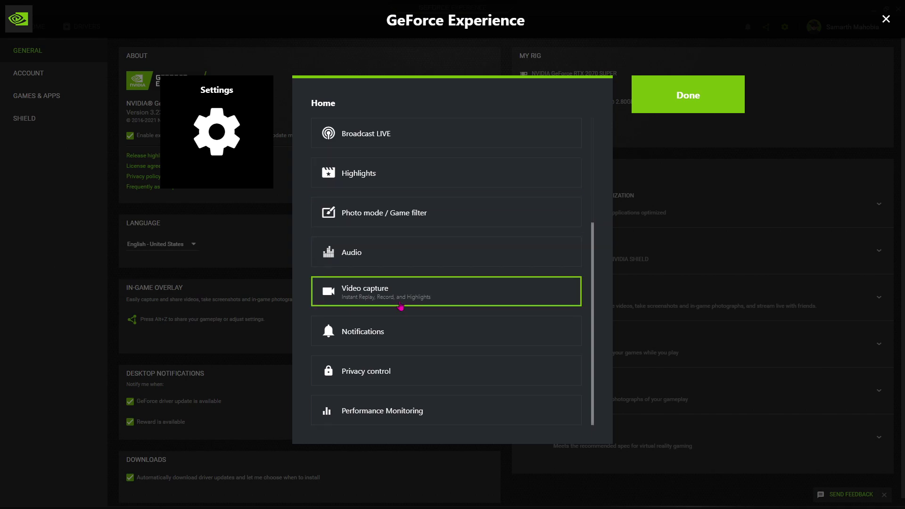
{"action": "left_click", "coordinate": [389, 415]}
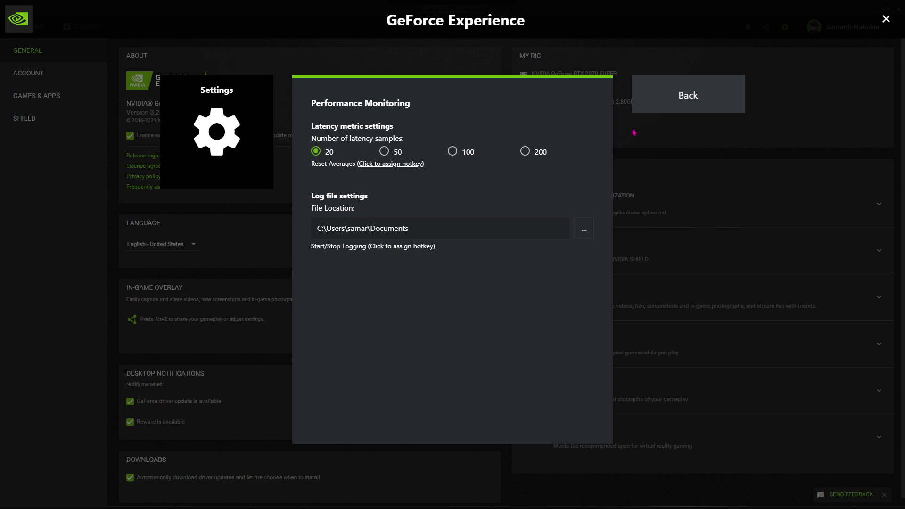
{"action": "left_click", "coordinate": [689, 103]}
{"action": "left_click", "coordinate": [691, 105]}
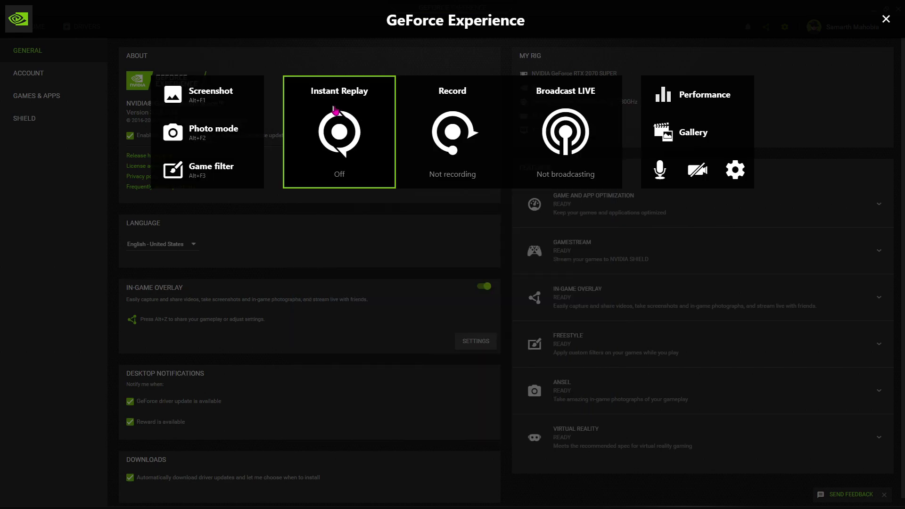
Step: Turn on Instant Replay, close the overlay and minimize the GeForce Experience window
{"action": "left_click", "coordinate": [336, 110]}
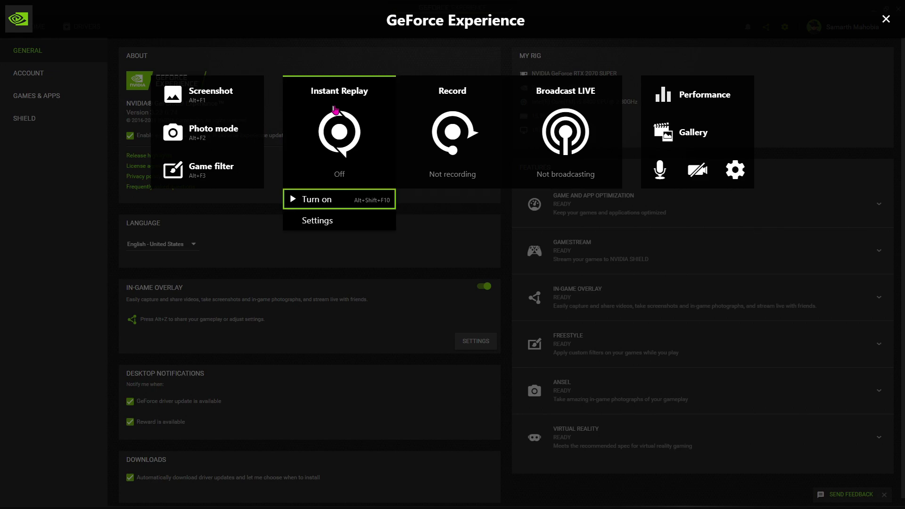
{"action": "left_click", "coordinate": [323, 202]}
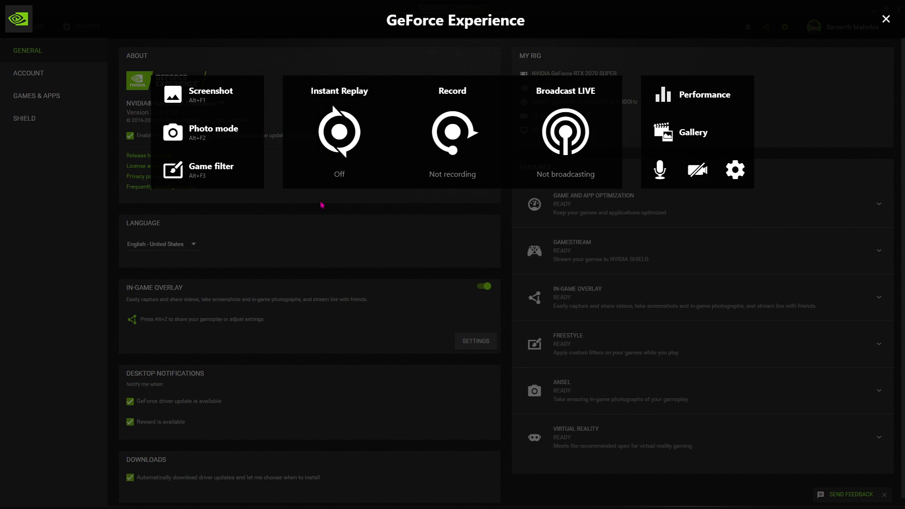
{"action": "left_click", "coordinate": [885, 18]}
{"action": "left_click", "coordinate": [874, 11]}
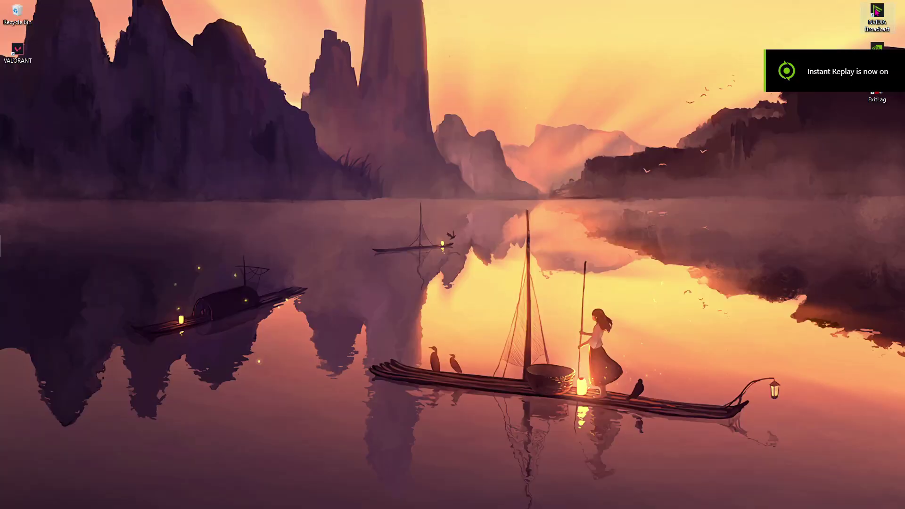